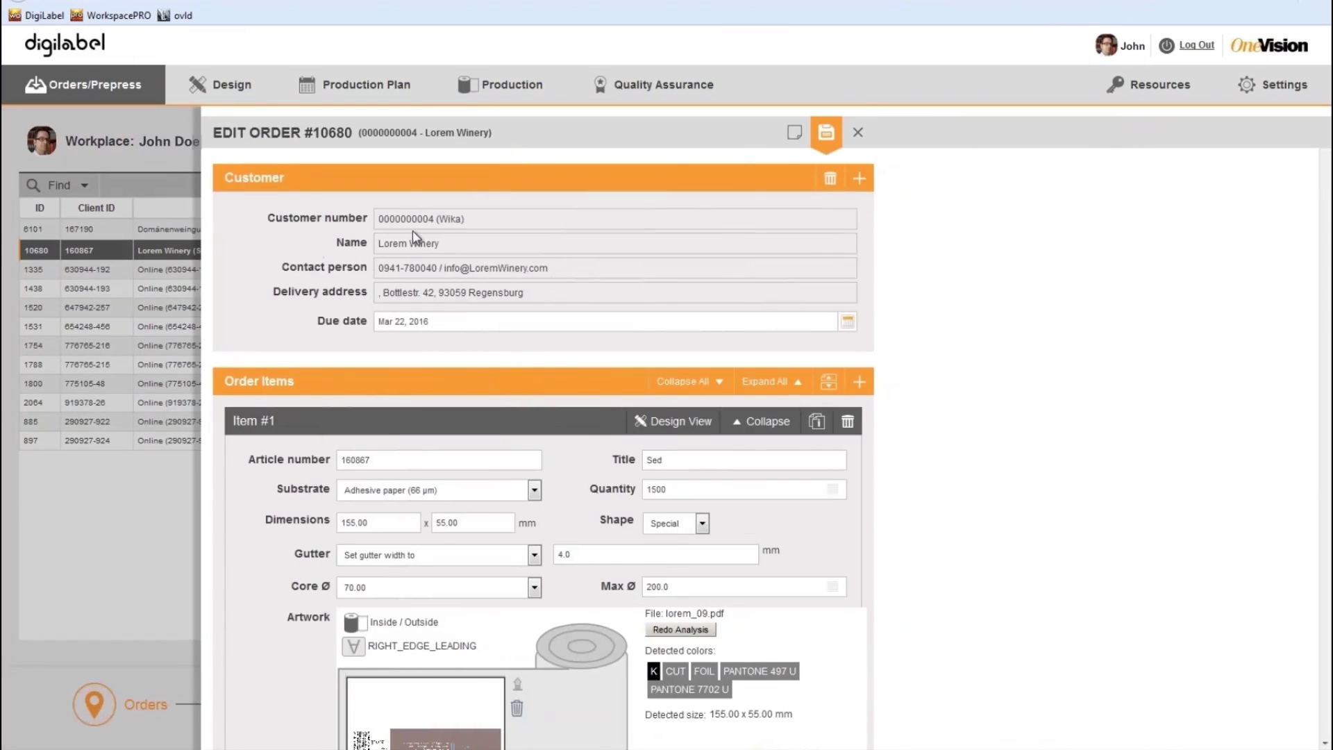
pyautogui.scroll(-3, 336, 451)
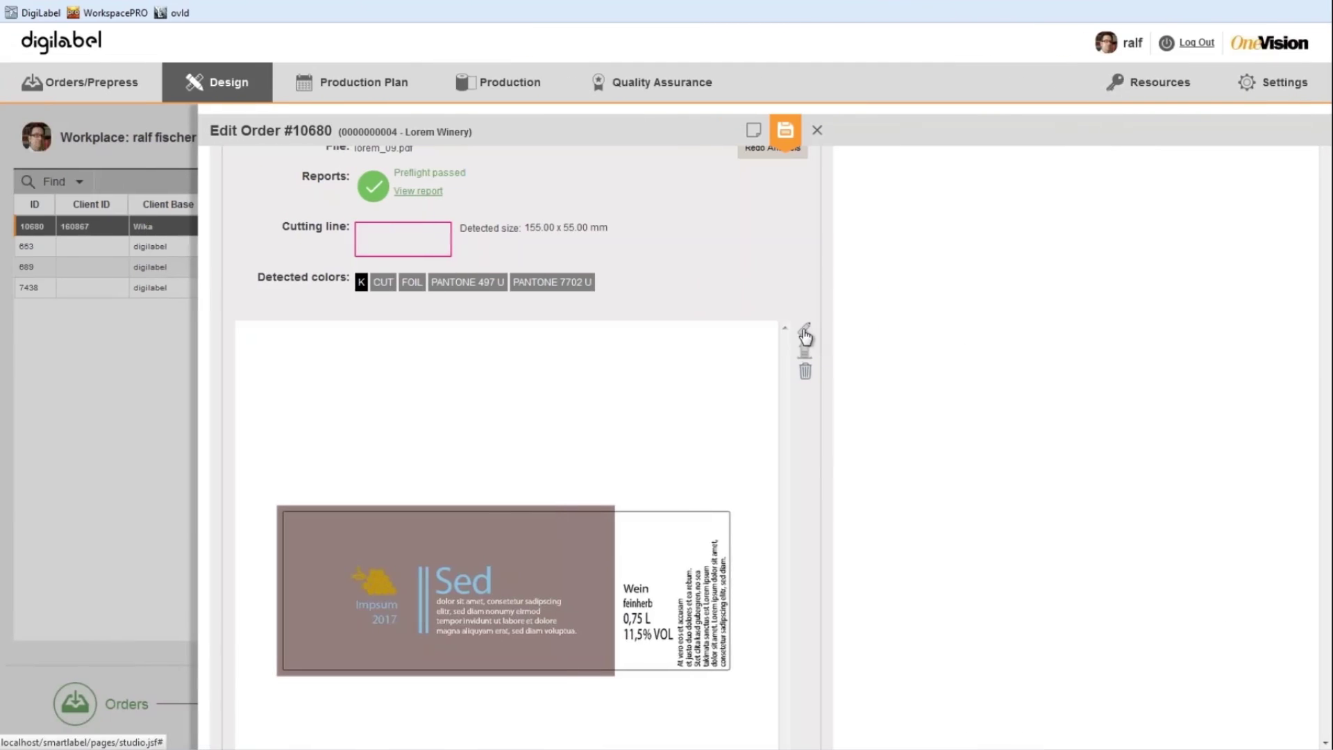
# Step: Open order 10680's label artwork, review preflight, and leave the assembly line at No selection
pyautogui.click(805, 333)
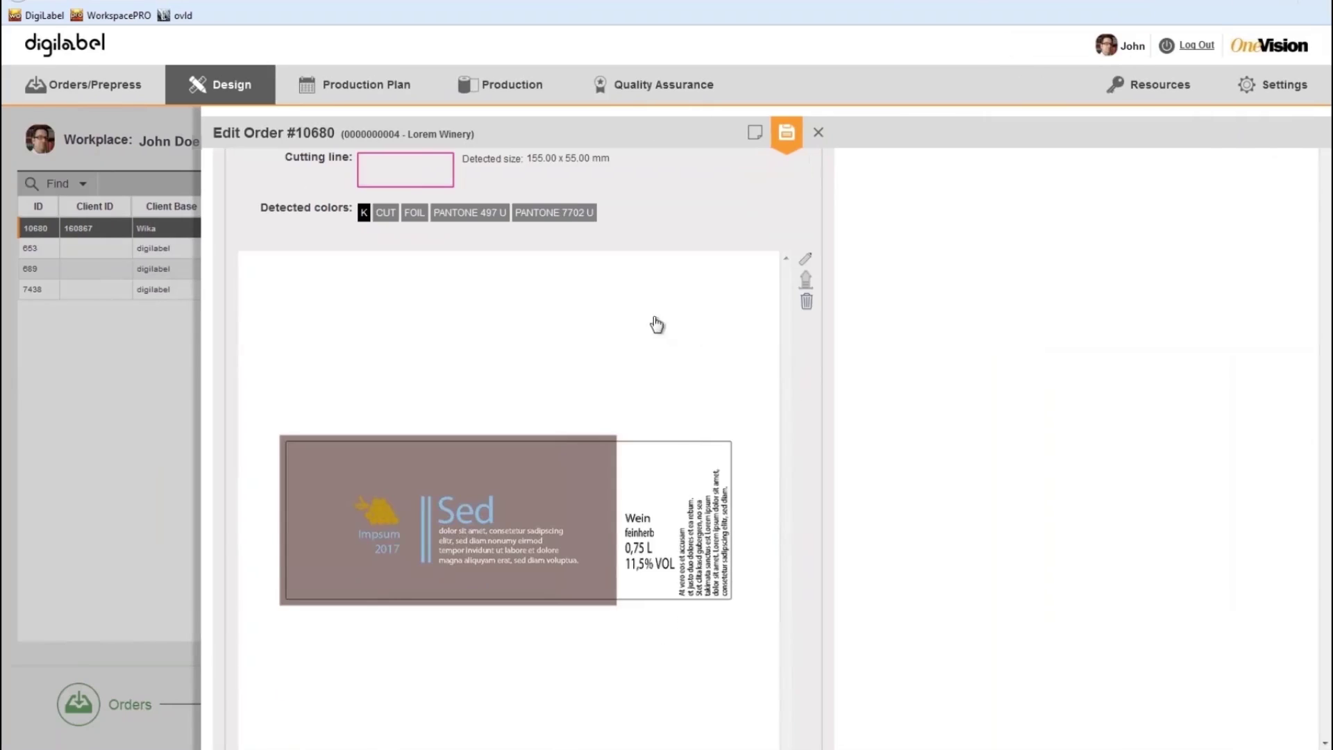
pyautogui.scroll(5, 712, 518)
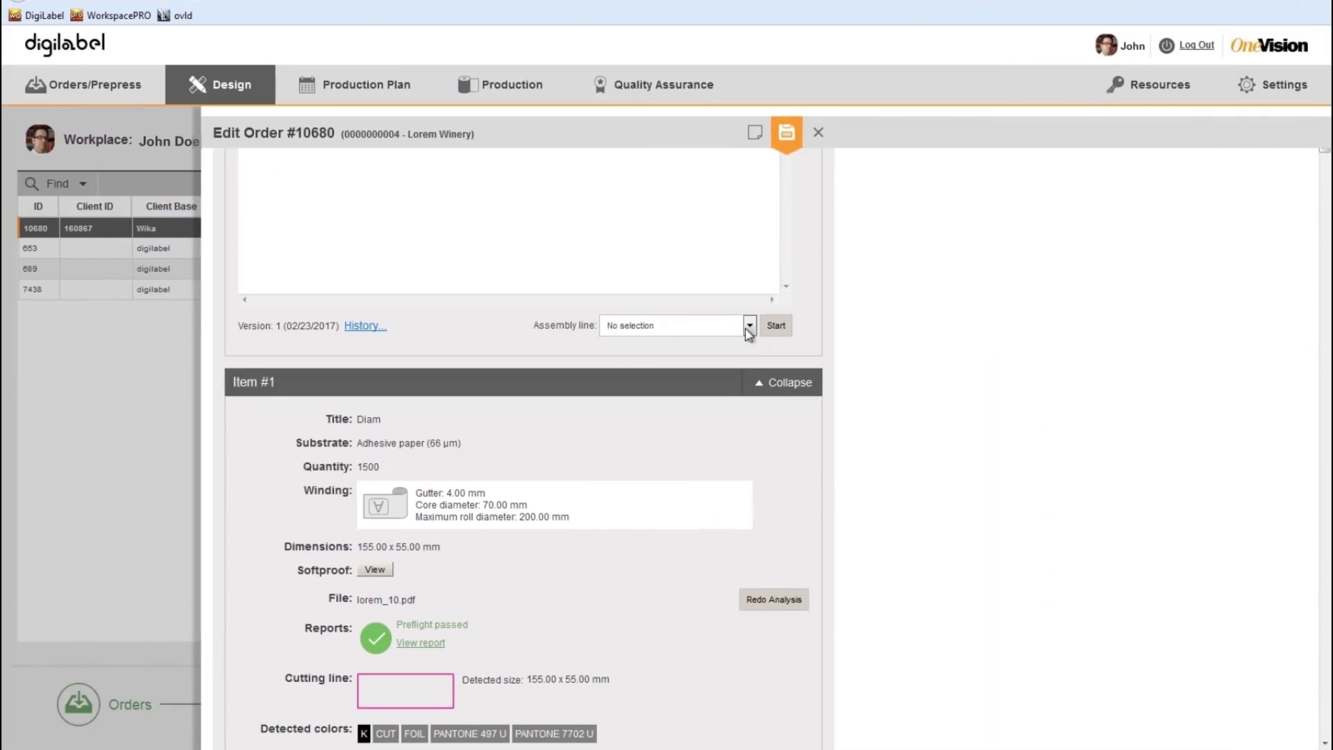
pyautogui.click(749, 325)
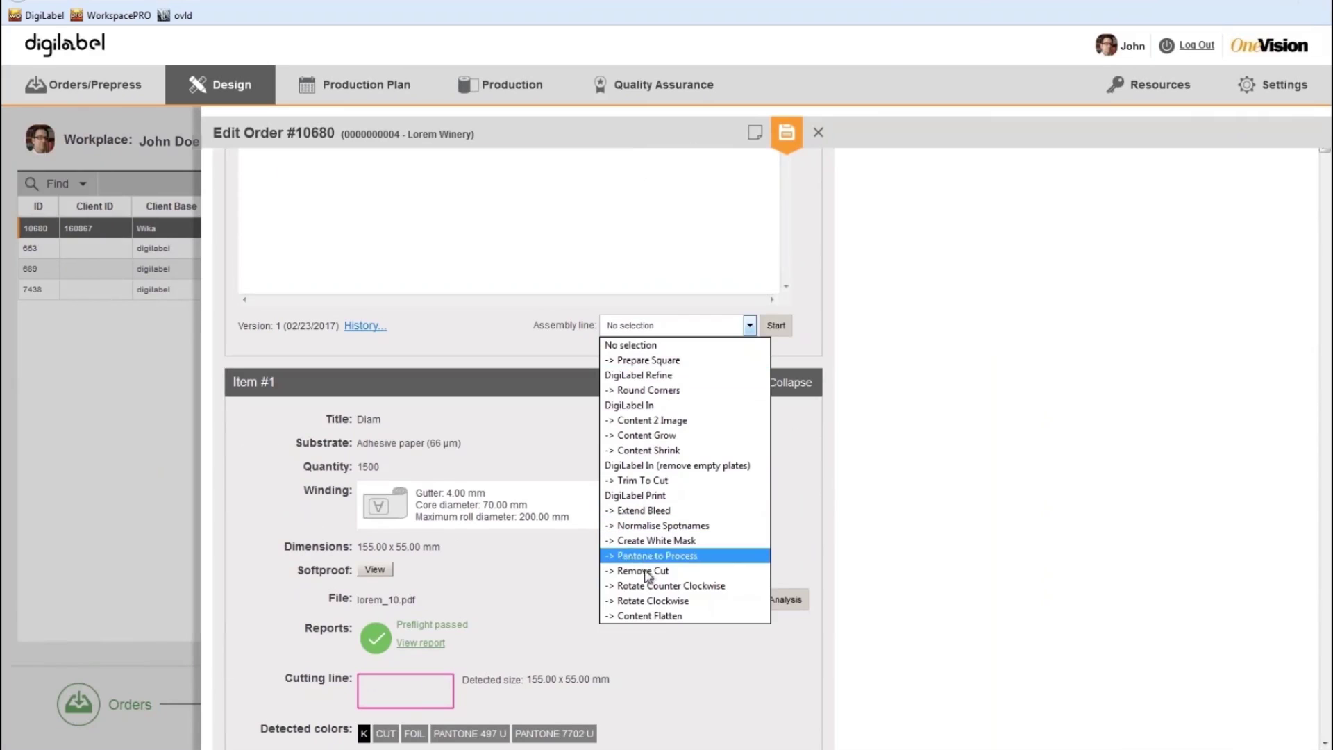
pyautogui.click(951, 365)
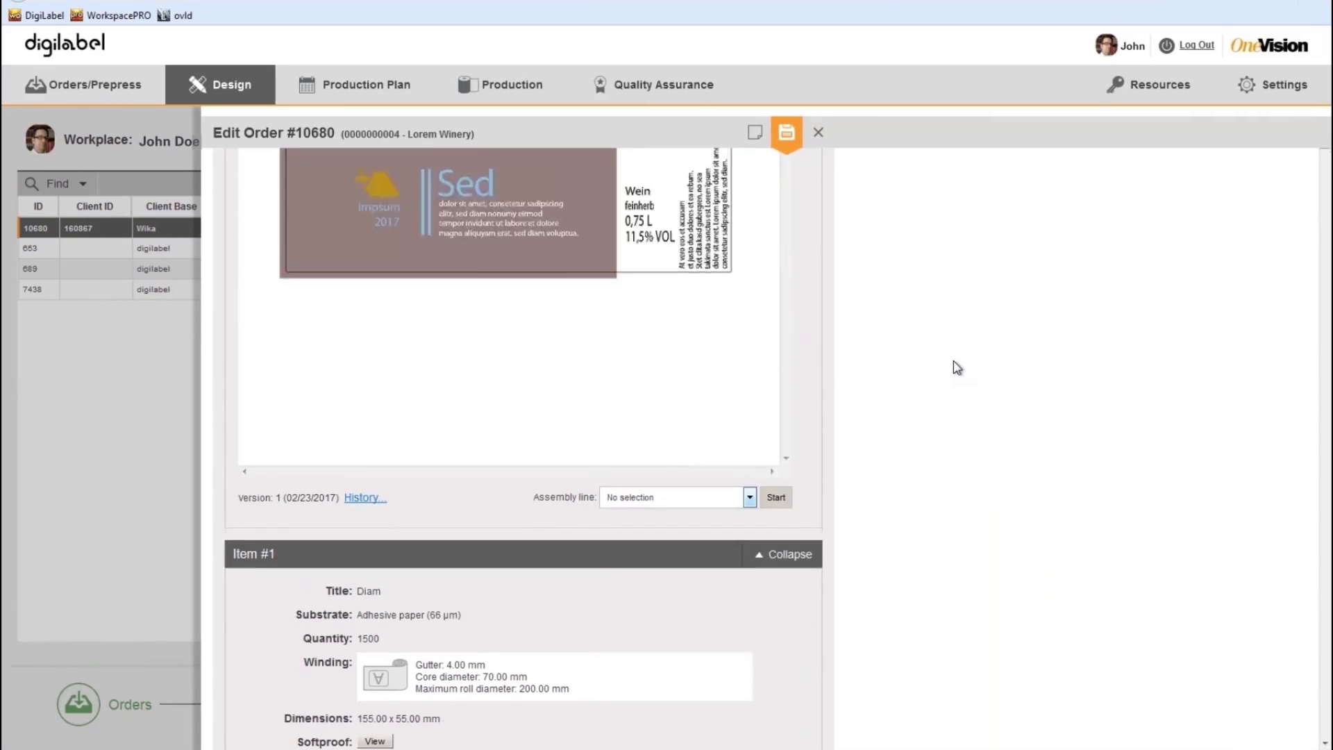
pyautogui.scroll(-5, 933, 344)
# Step: Hand order 10680 to Production Plan and select it in that department's order list
pyautogui.click(817, 131)
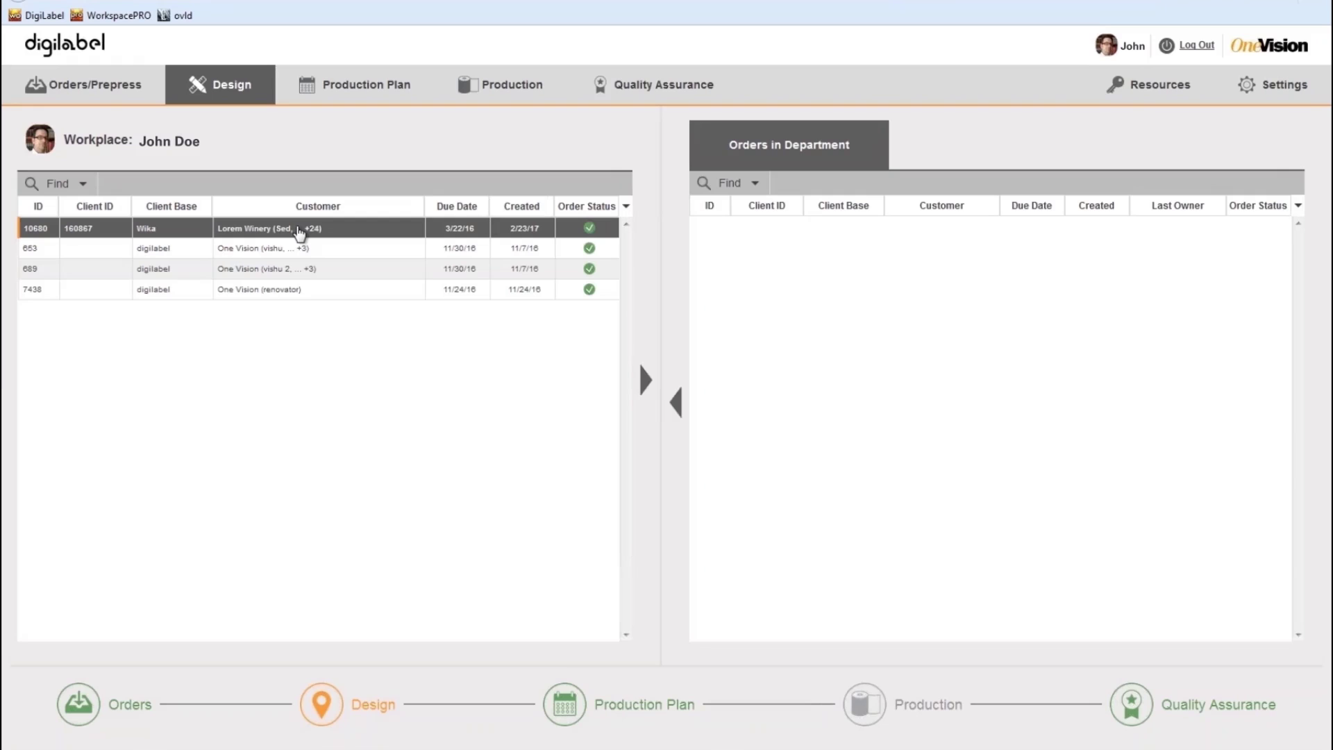
pyautogui.moveTo(564, 704)
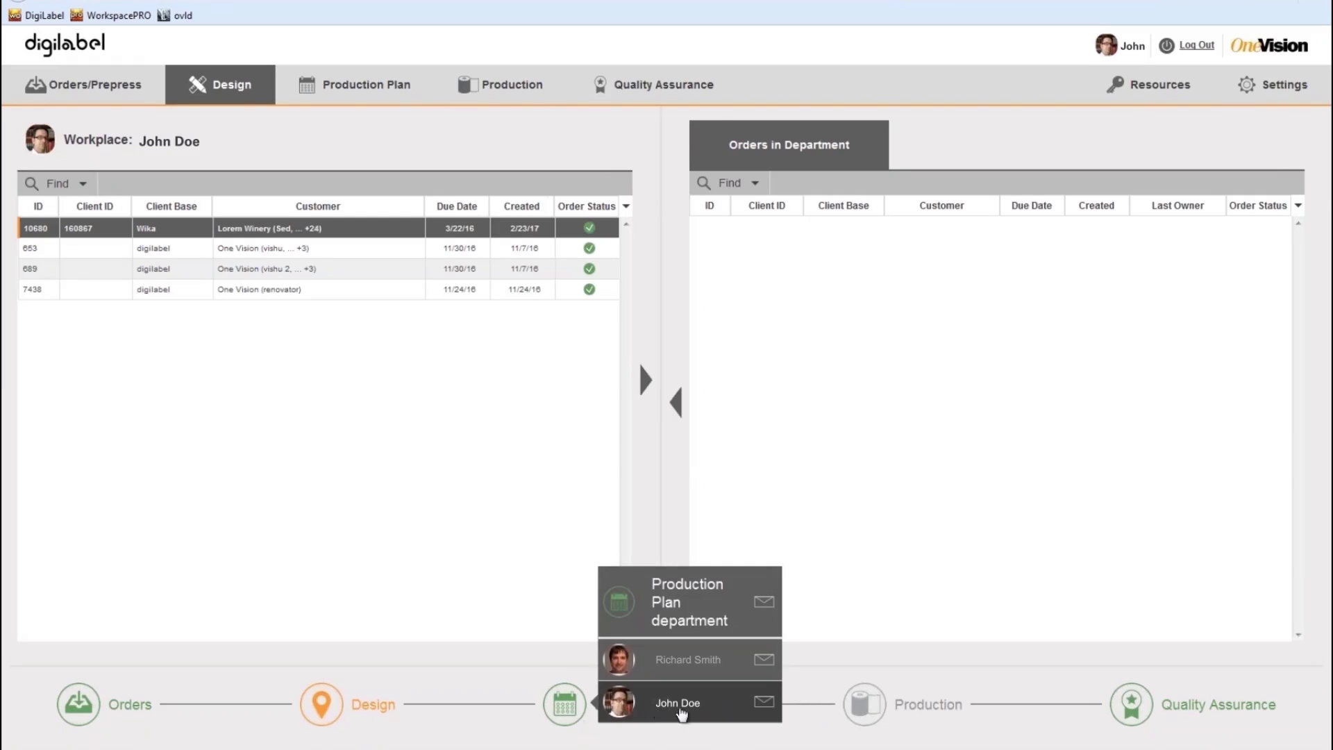
pyautogui.click(685, 712)
pyautogui.click(357, 95)
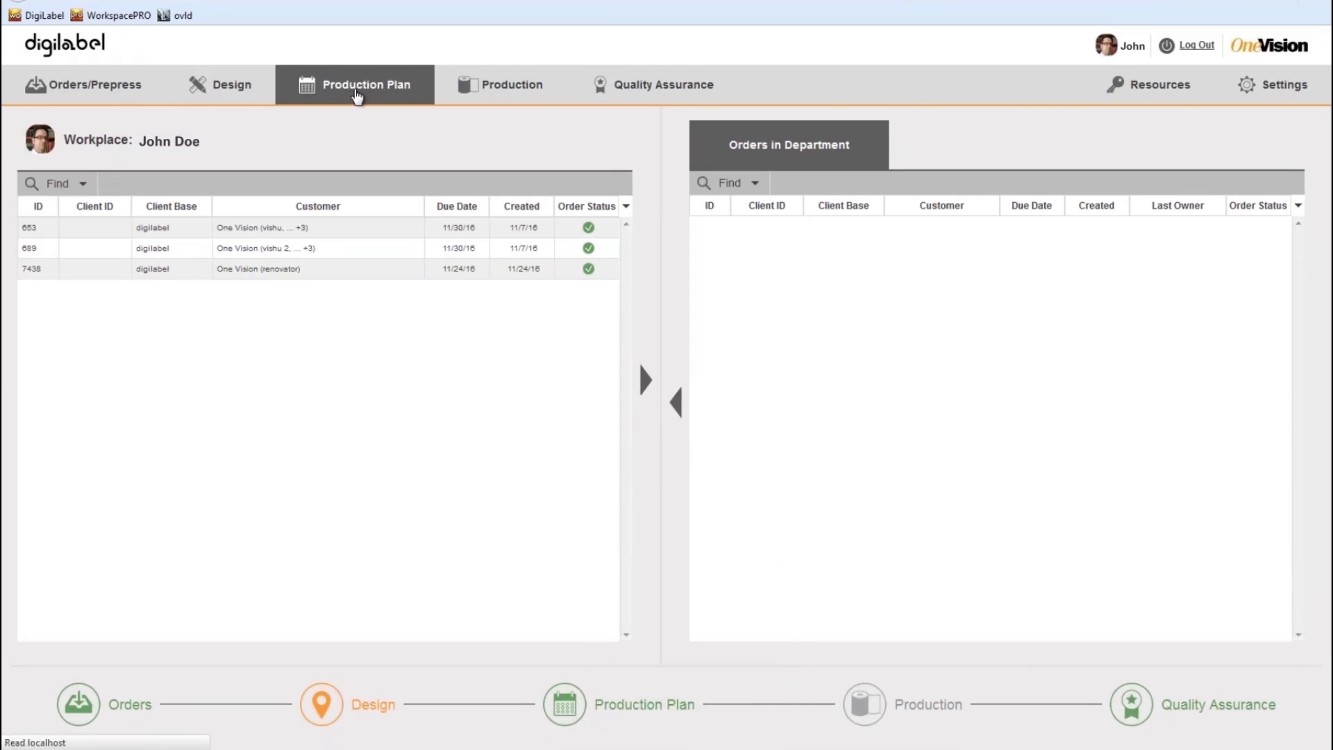
pyautogui.click(315, 232)
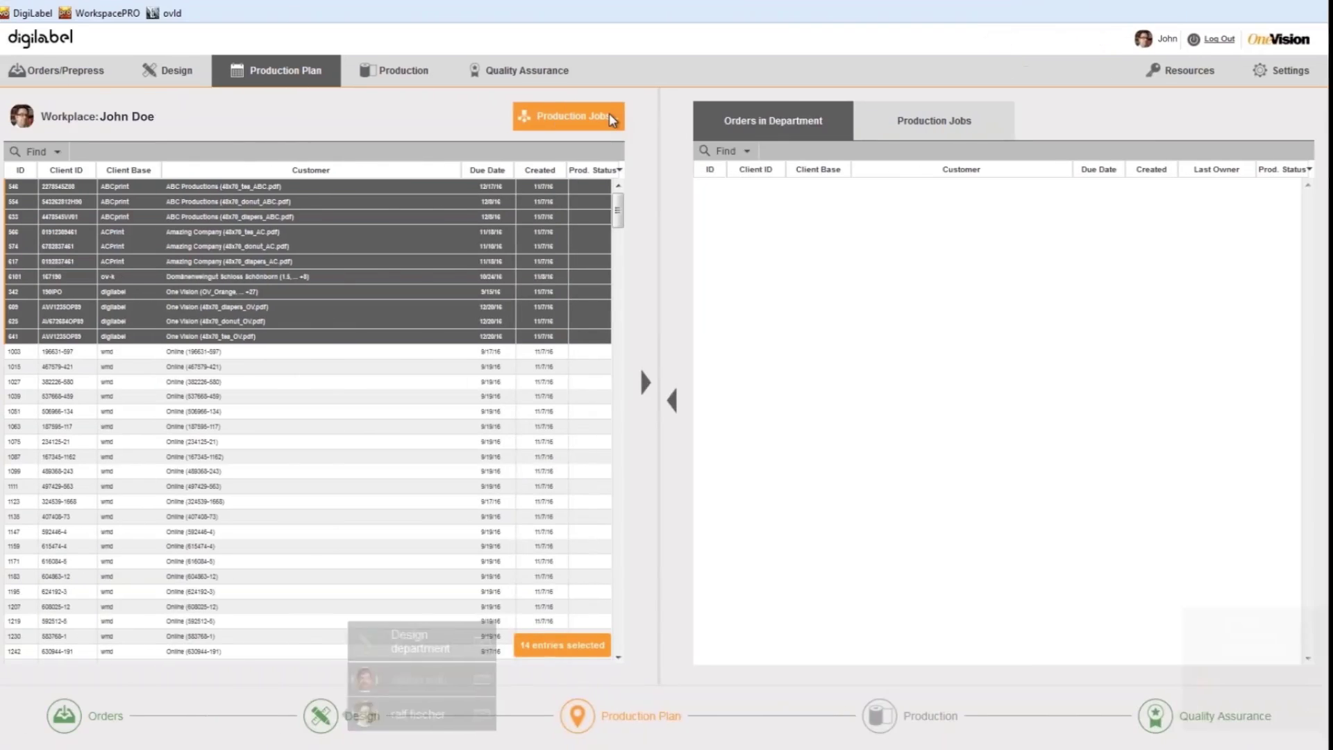
# Step: Show printform suggestions for a substrate group from the Production Jobs overview
pyautogui.click(618, 118)
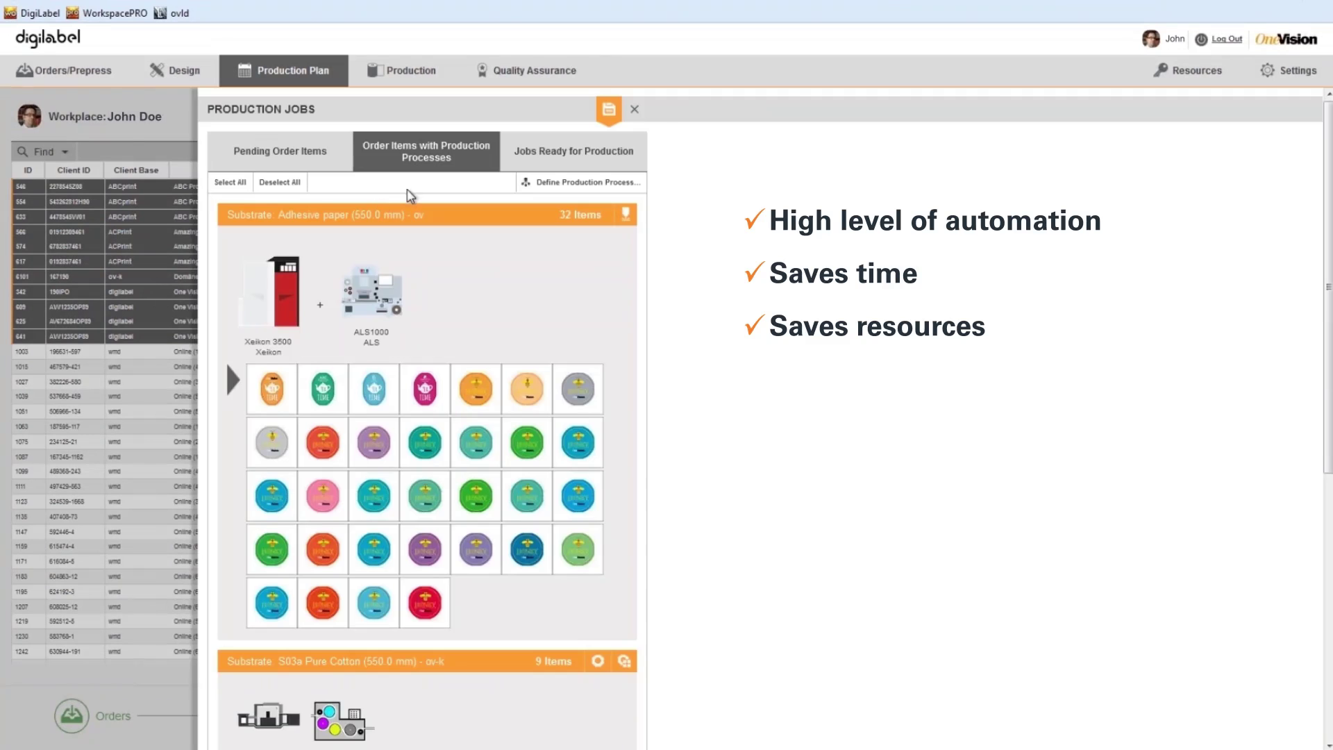
pyautogui.scroll(-2, 378, 208)
pyautogui.scroll(-3, 377, 417)
pyautogui.scroll(3, 379, 491)
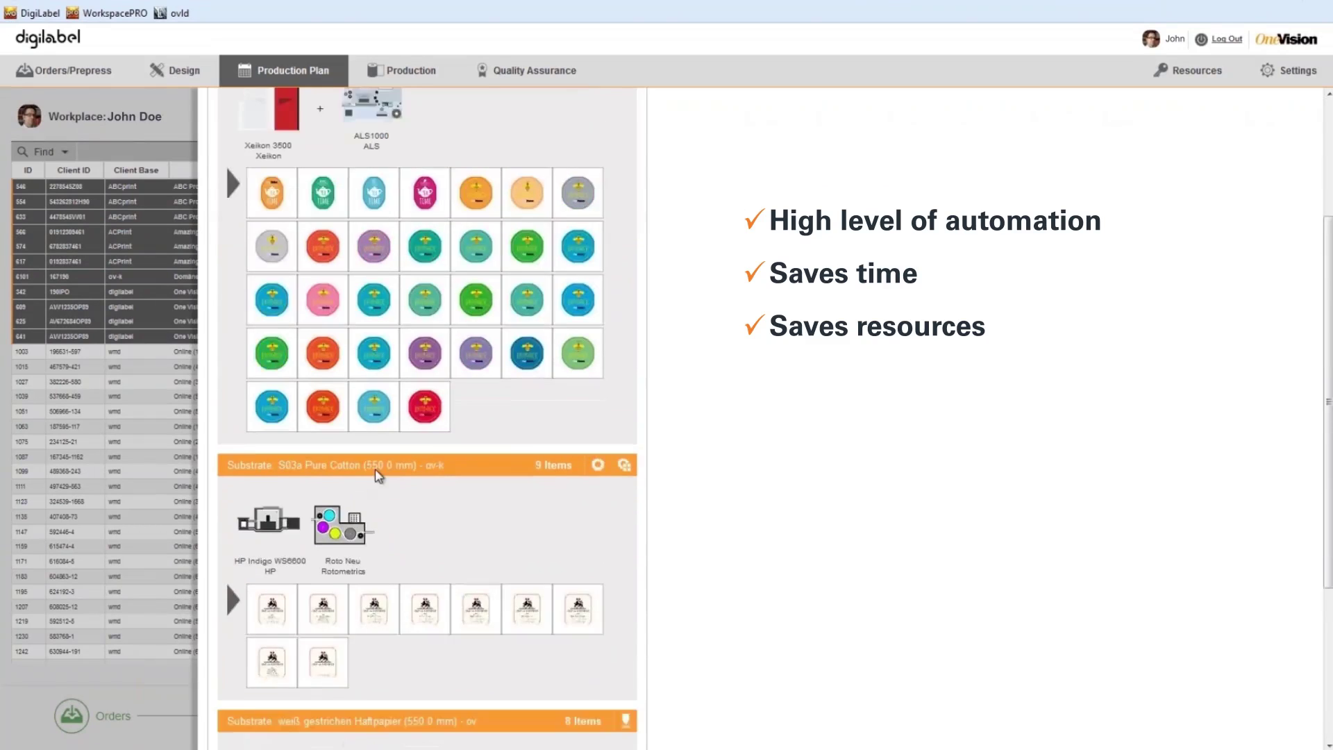
pyautogui.scroll(2, 378, 417)
pyautogui.click(625, 213)
pyautogui.scroll(-1, 719, 437)
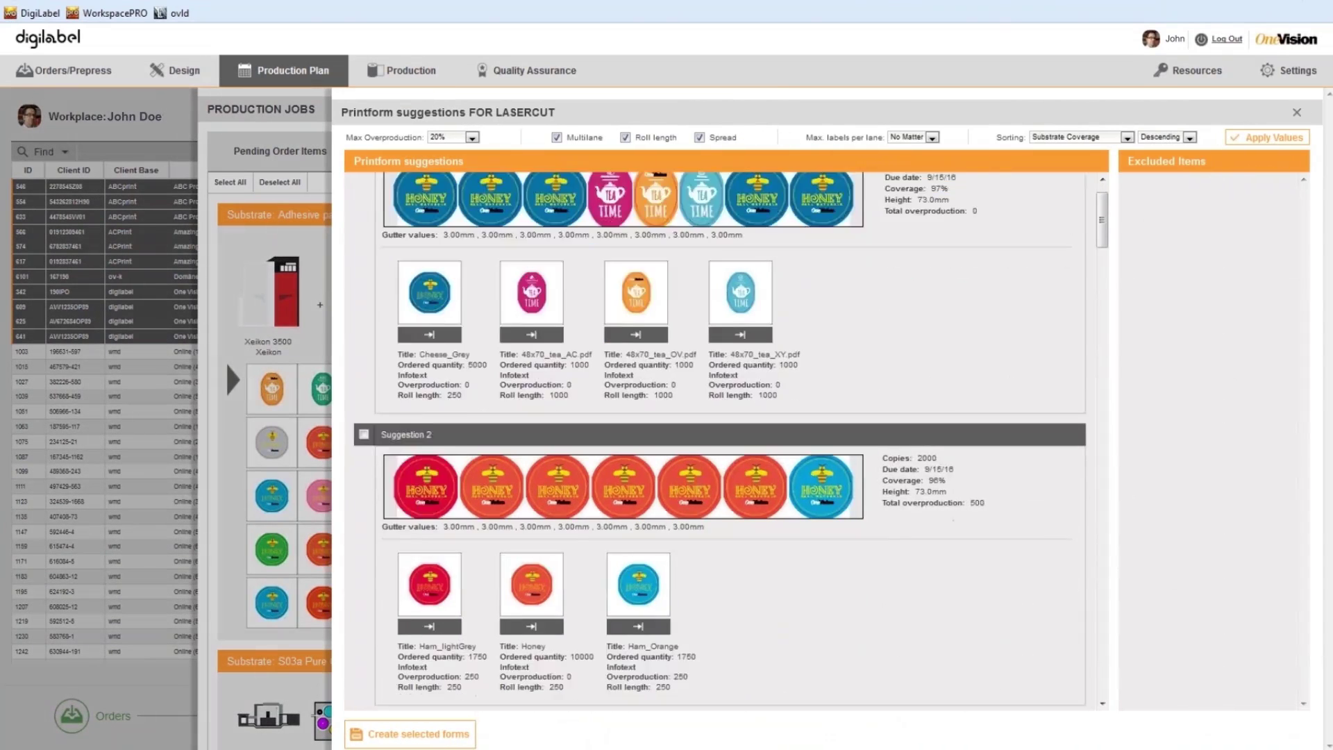
pyautogui.scroll(-4, 718, 437)
pyautogui.scroll(-4, 720, 437)
pyautogui.scroll(-4, 719, 437)
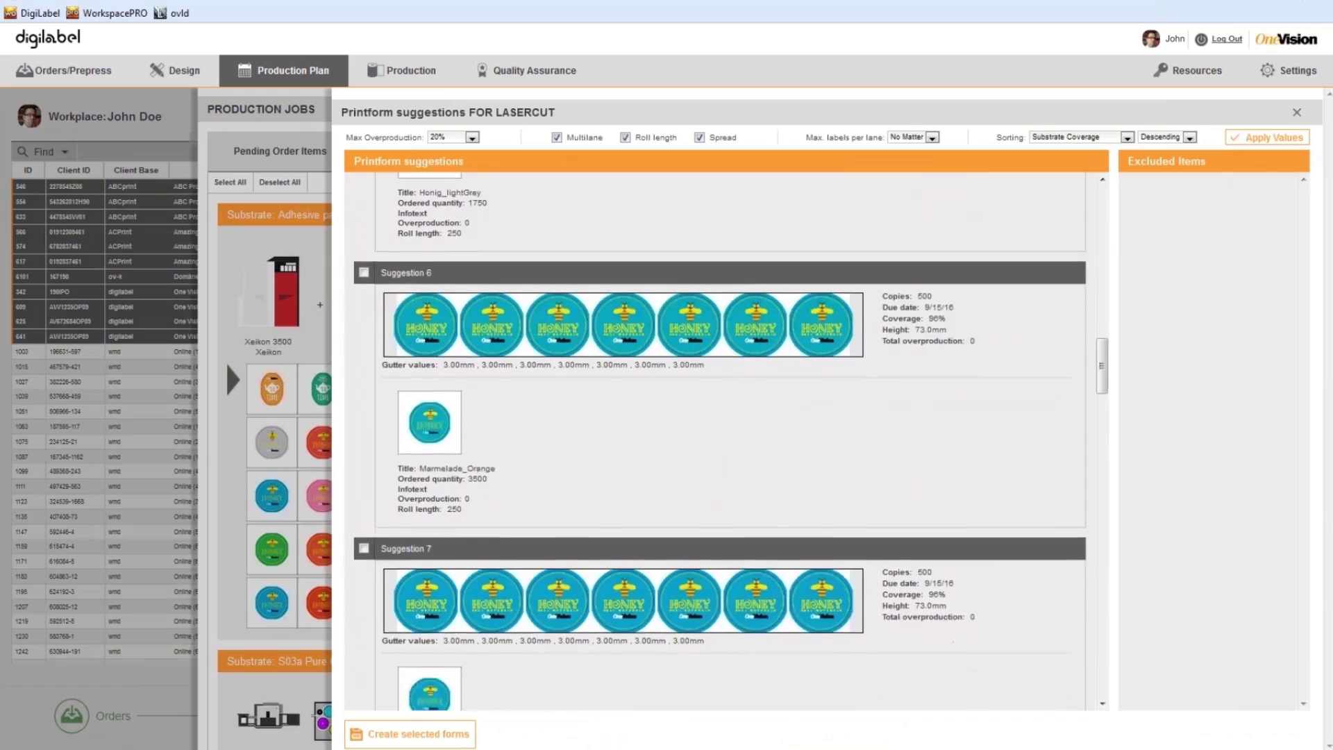
pyautogui.scroll(4, 719, 438)
pyautogui.scroll(4, 719, 437)
pyautogui.scroll(4, 720, 438)
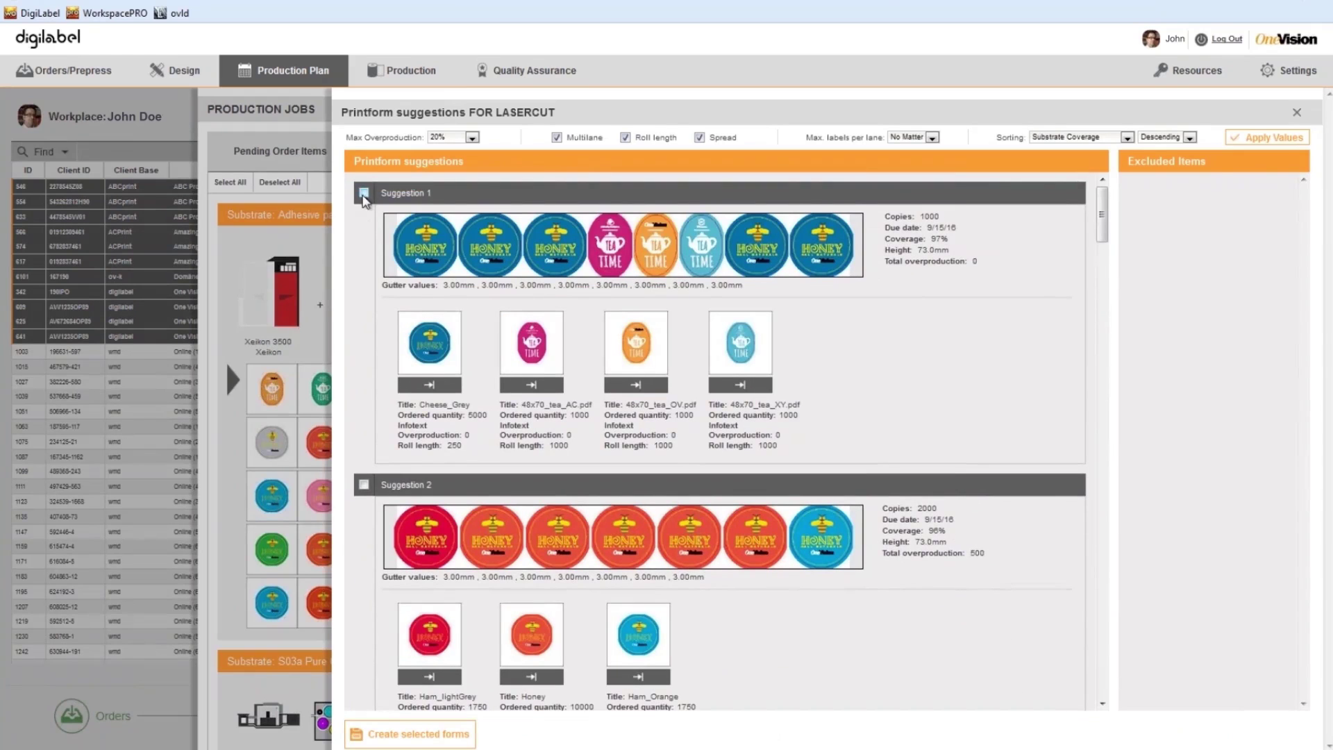
pyautogui.scroll(-6, 607, 548)
pyautogui.scroll(-5, 608, 550)
pyautogui.scroll(-3, 608, 549)
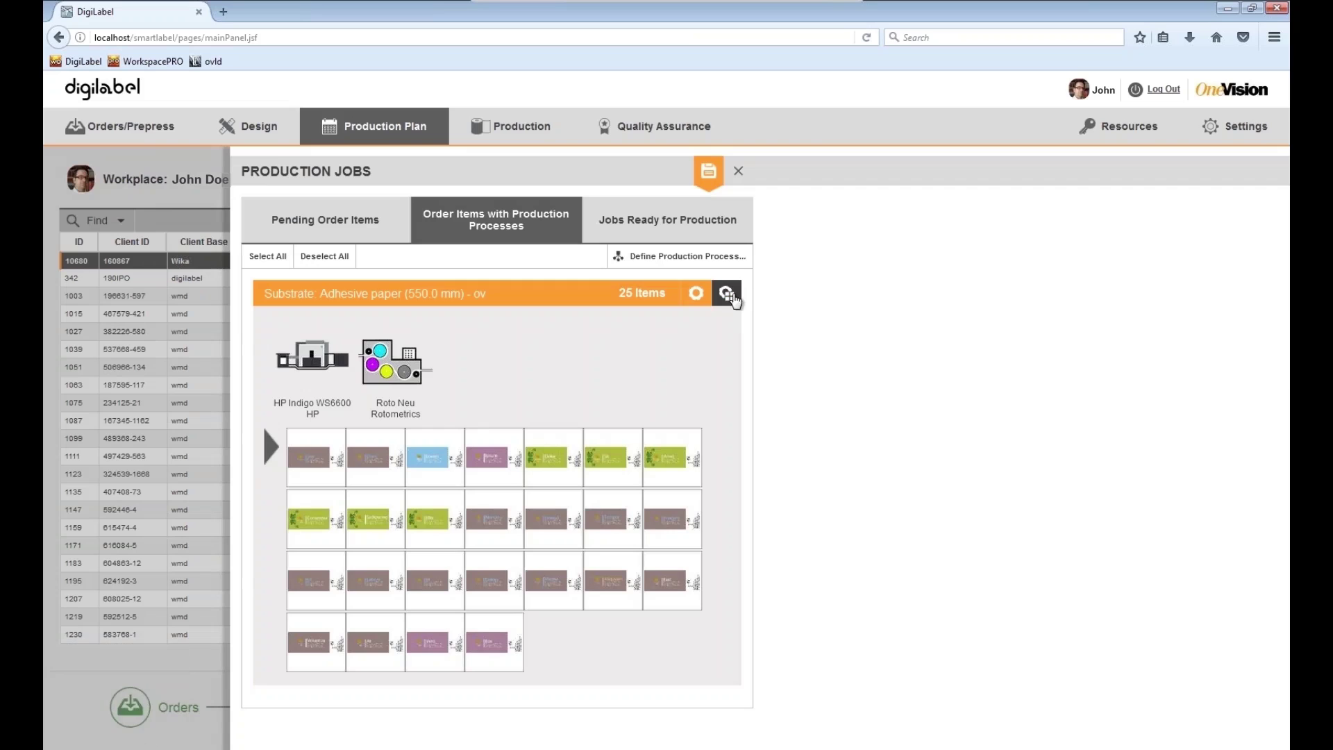
# Step: Create the print job from the 5x2 form's 1190 (2,45%) overproduction solution
pyautogui.click(728, 295)
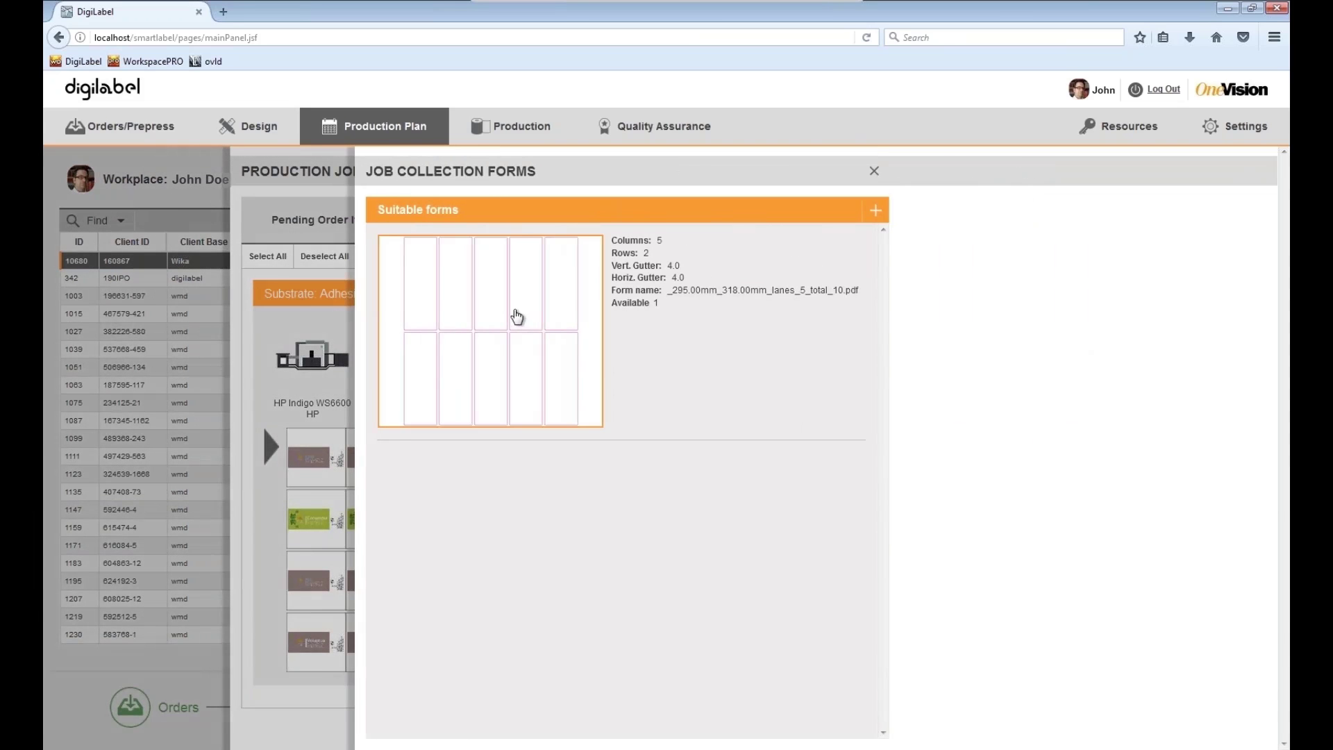
pyautogui.click(518, 320)
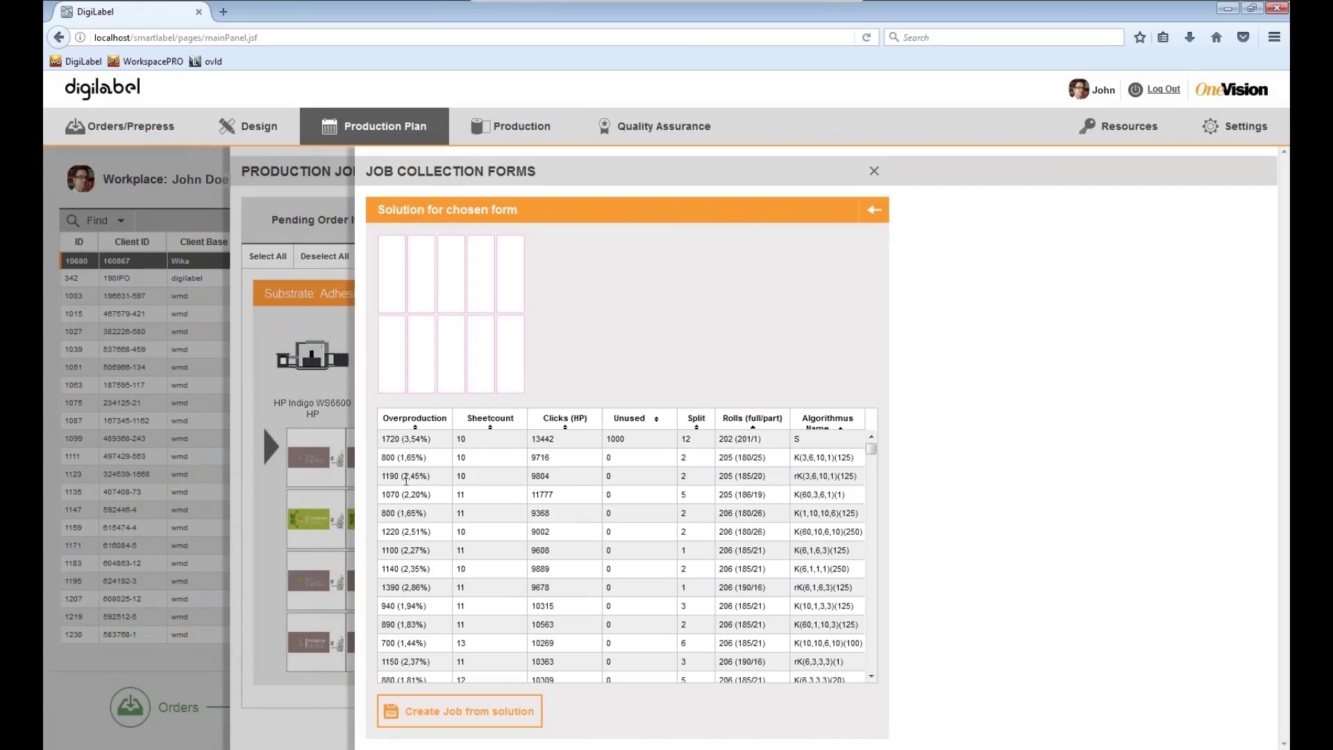
pyautogui.click(405, 479)
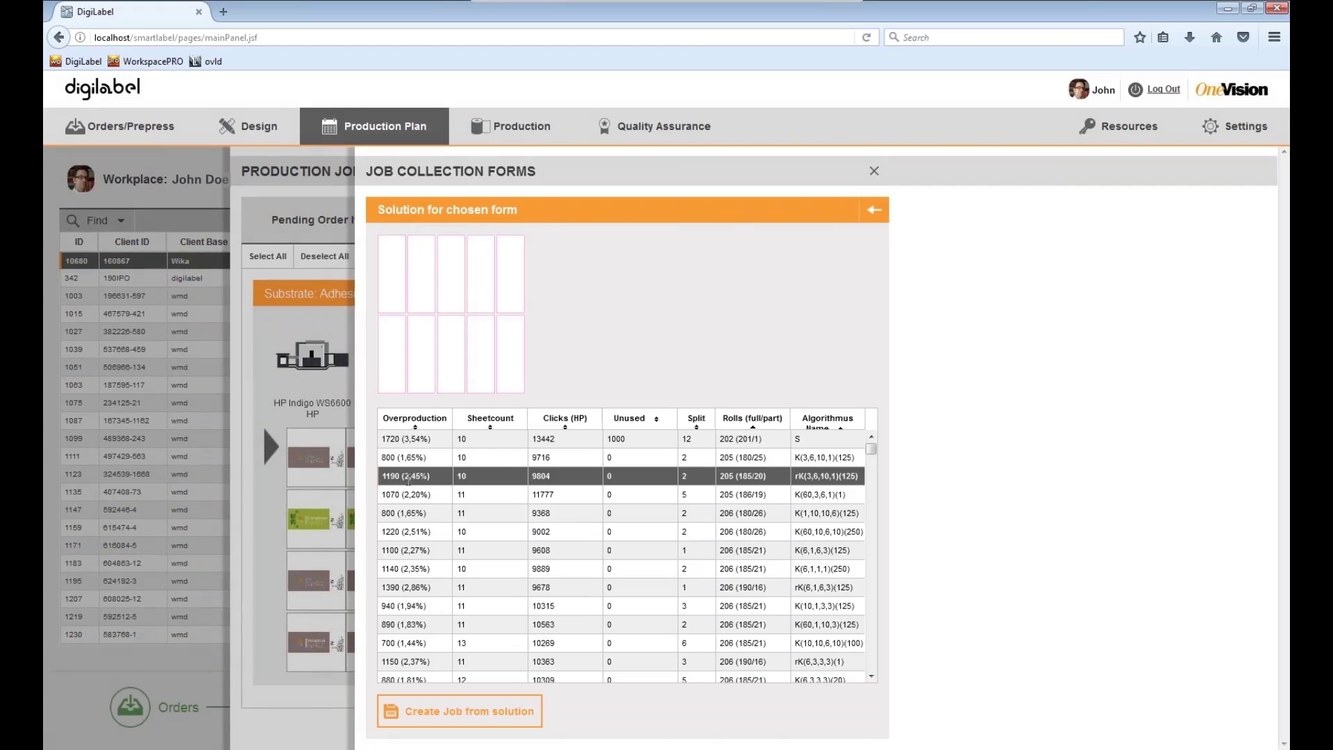
pyautogui.click(477, 715)
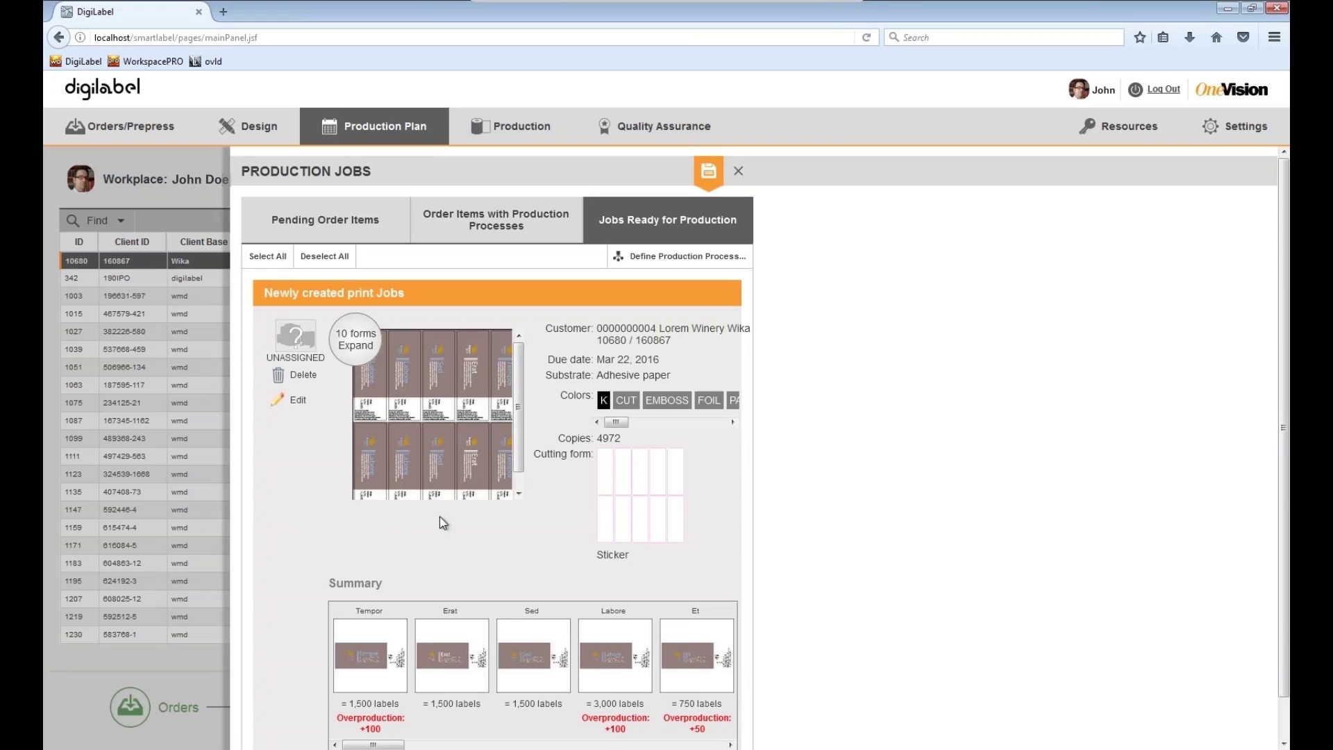